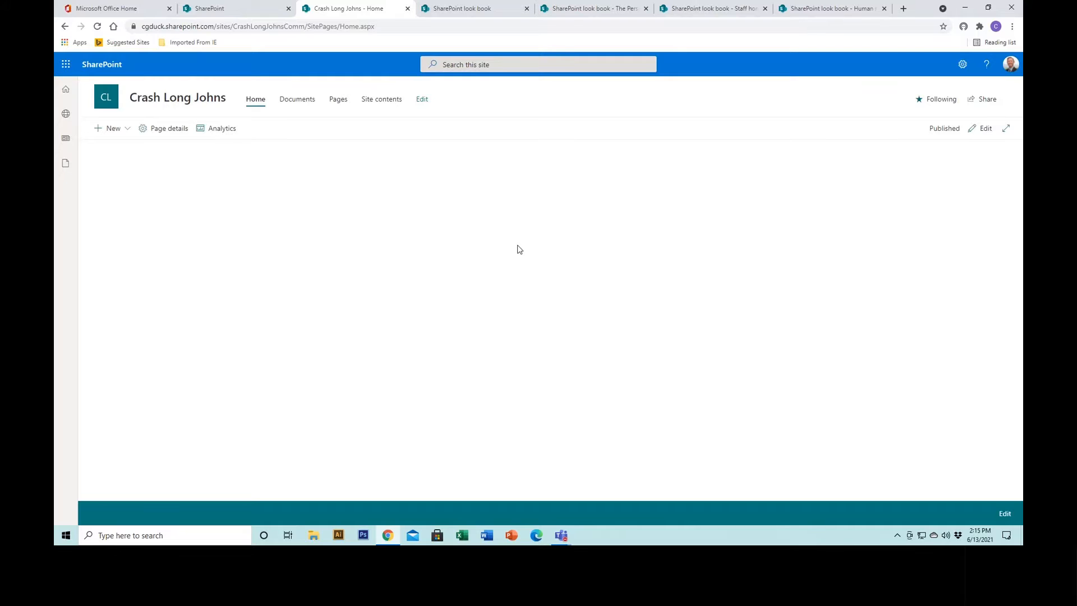
Examine the SharePoint look book and its The Perspective, Staff home page and Human Resources hub example designs.
{"action": "left_click", "coordinate": [484, 9]}
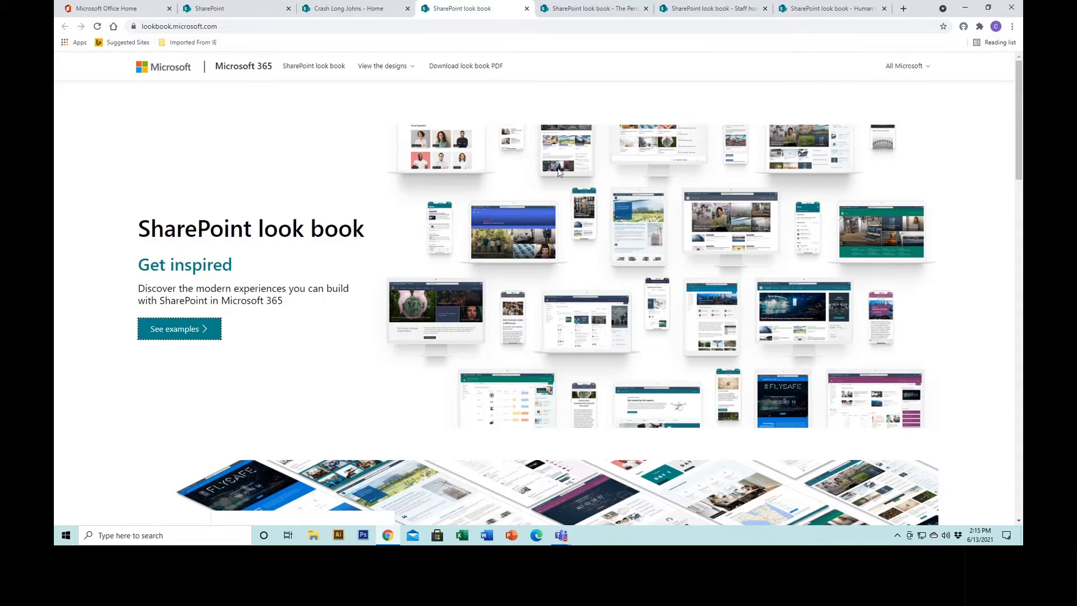
{"action": "left_click", "coordinate": [592, 12]}
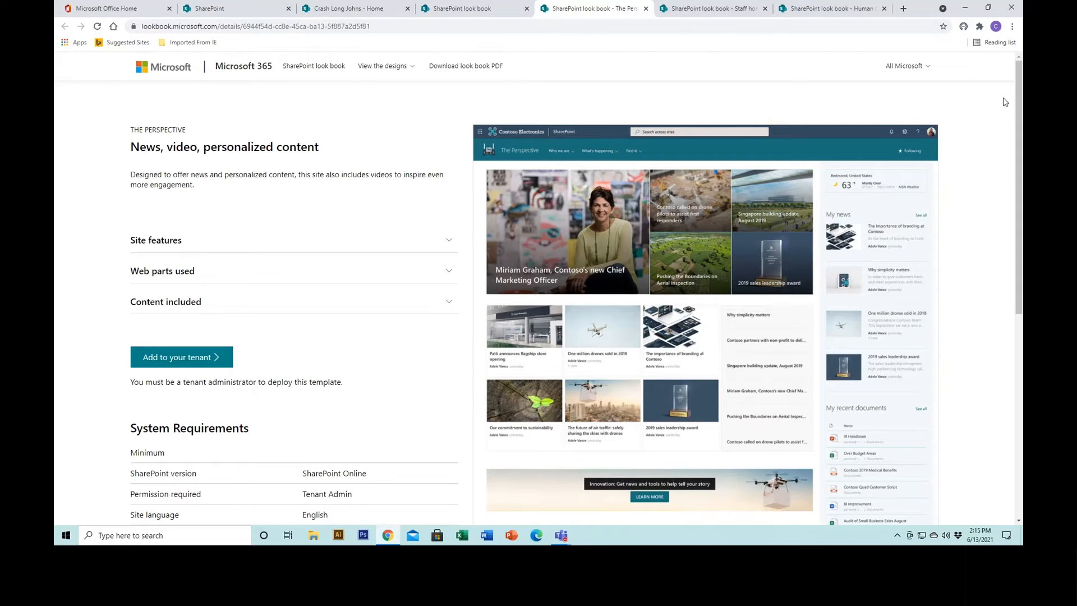
{"action": "mouse_move", "coordinate": [1018, 102]}
{"action": "left_mouse_down"}
{"action": "mouse_move", "coordinate": [1015, 327]}
{"action": "mouse_move", "coordinate": [1017, 89]}
{"action": "left_mouse_up"}
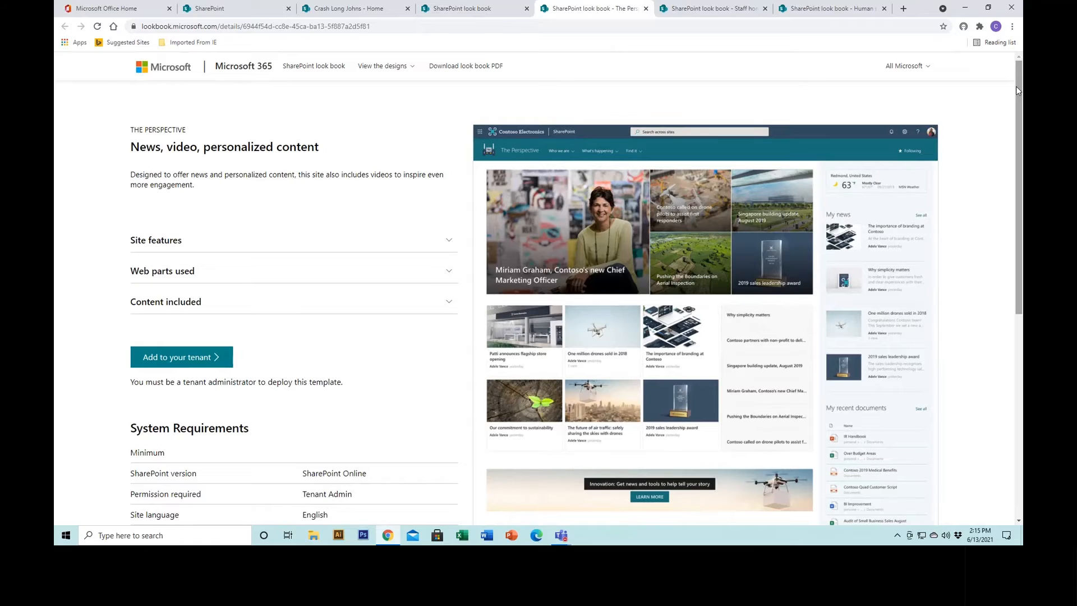
{"action": "left_click", "coordinate": [730, 12]}
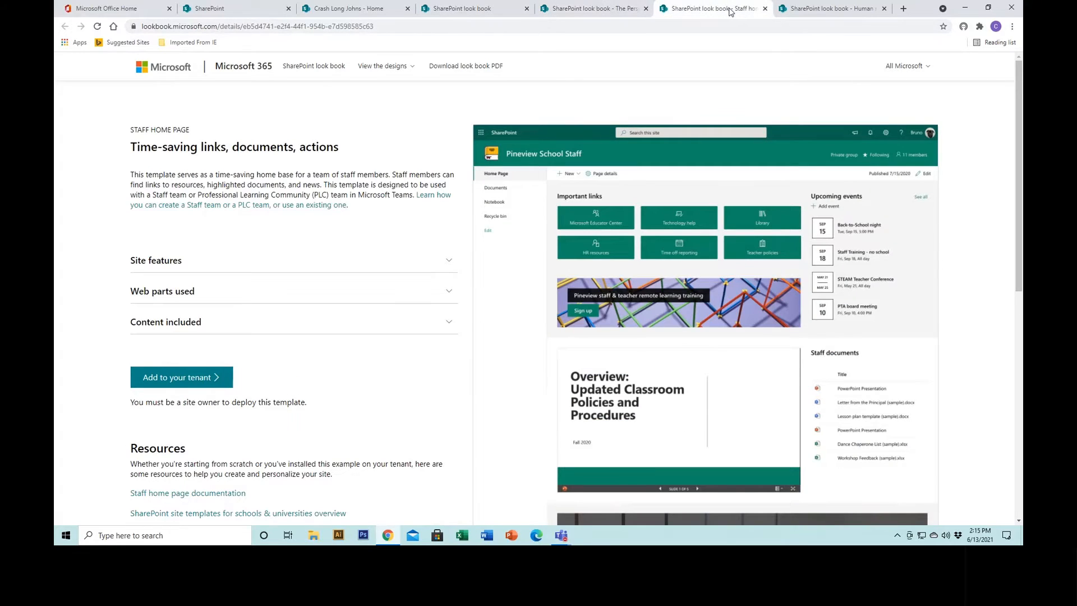
{"action": "left_click_drag", "start_coordinate": [1016, 138], "coordinate": [1018, 112]}
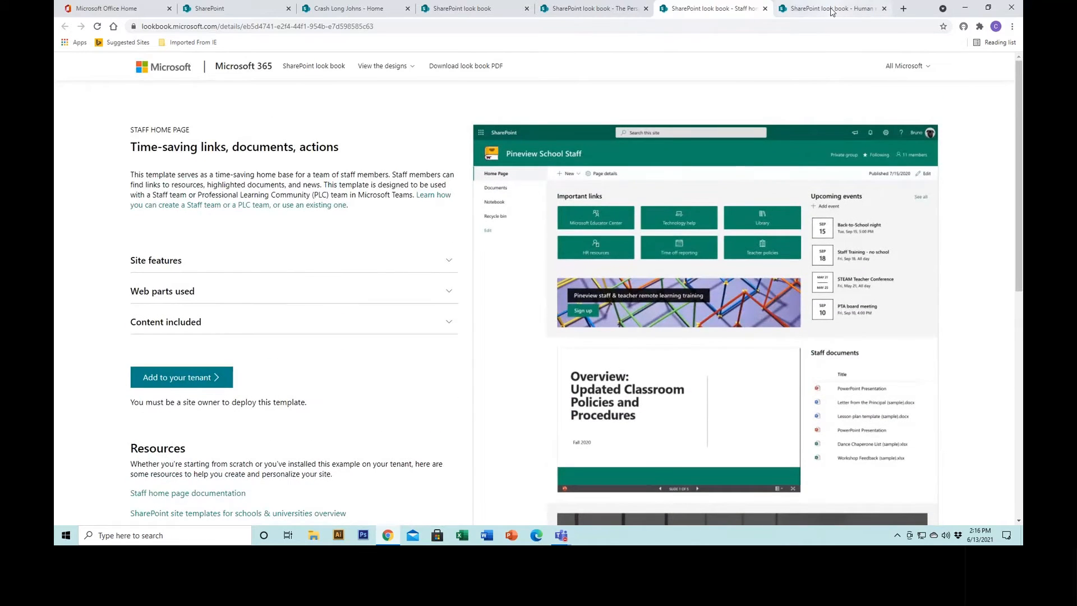
{"action": "left_click", "coordinate": [831, 11]}
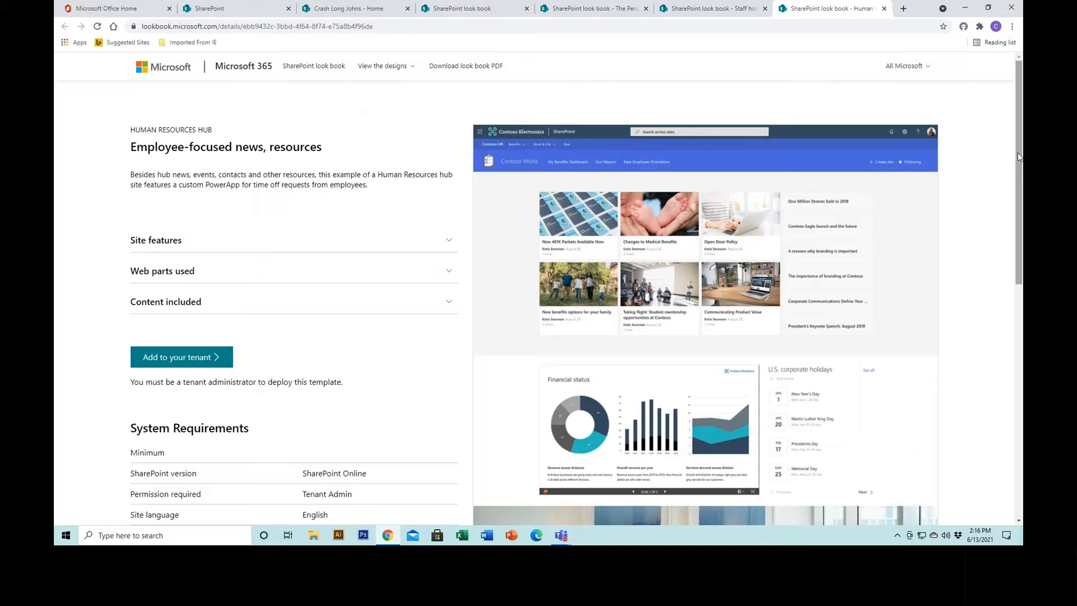
{"action": "left_click_drag", "start_coordinate": [1018, 152], "coordinate": [1019, 181]}
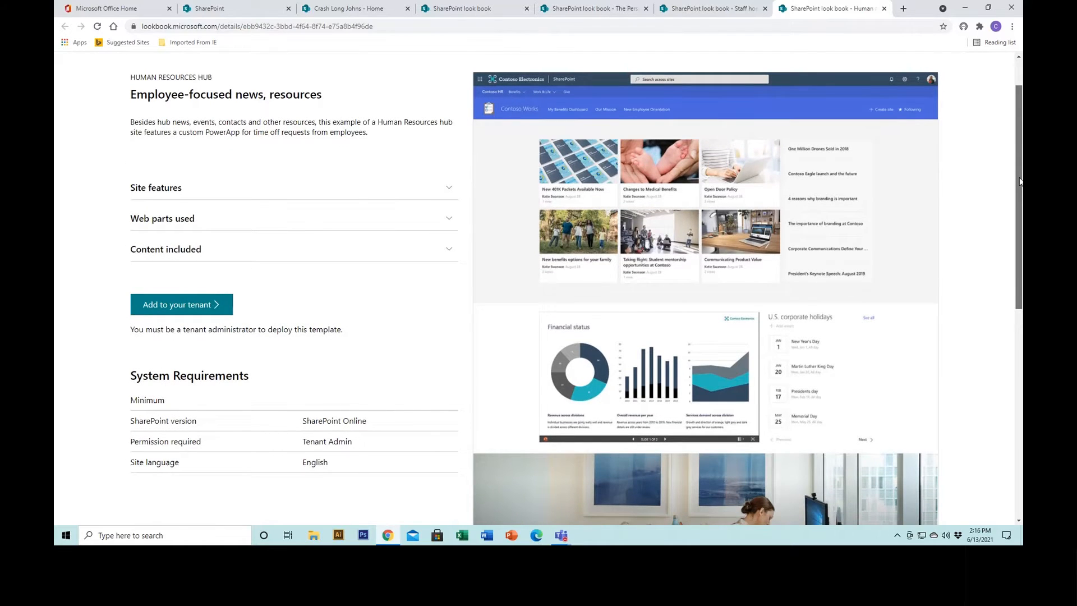
{"action": "left_click_drag", "start_coordinate": [1018, 181], "coordinate": [1022, 139]}
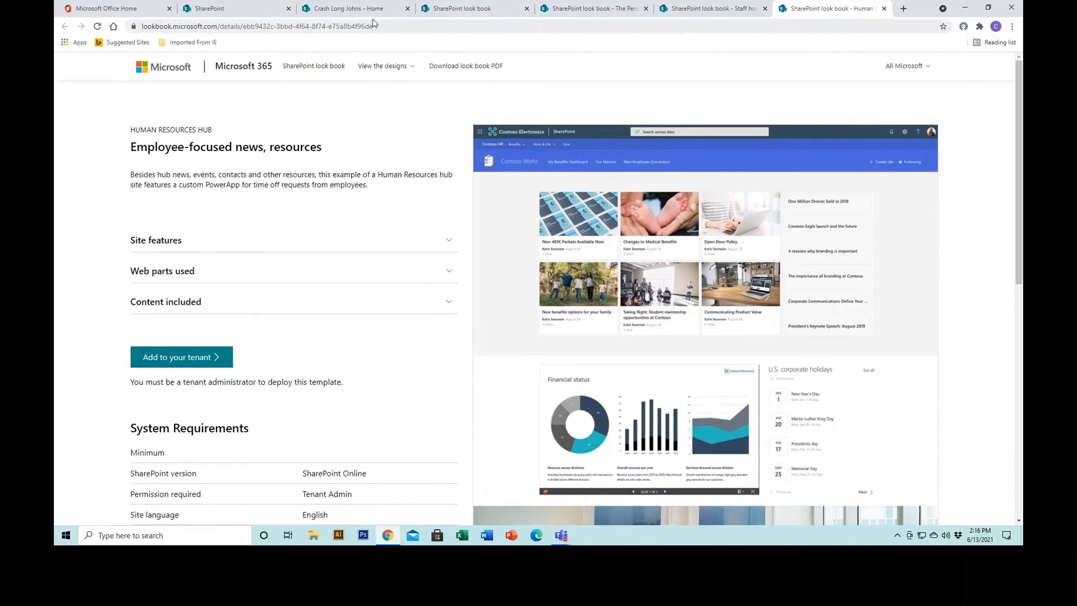
Open the Crash Long Johns home page for editing and add a three-column, a two-column and a one-column section in that order.
{"action": "left_click", "coordinate": [345, 13]}
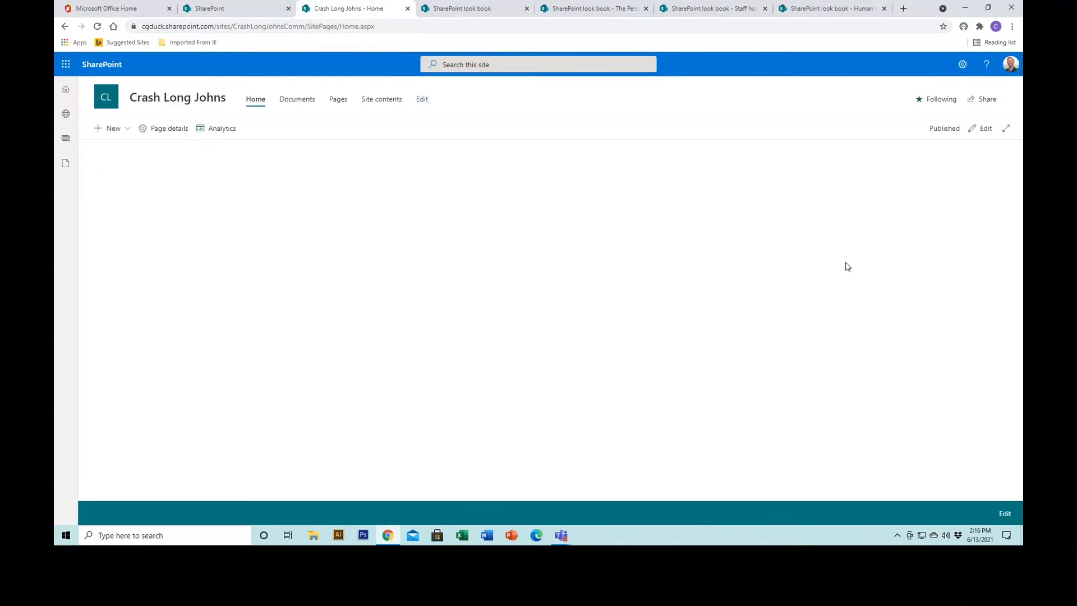
{"action": "left_click", "coordinate": [979, 132]}
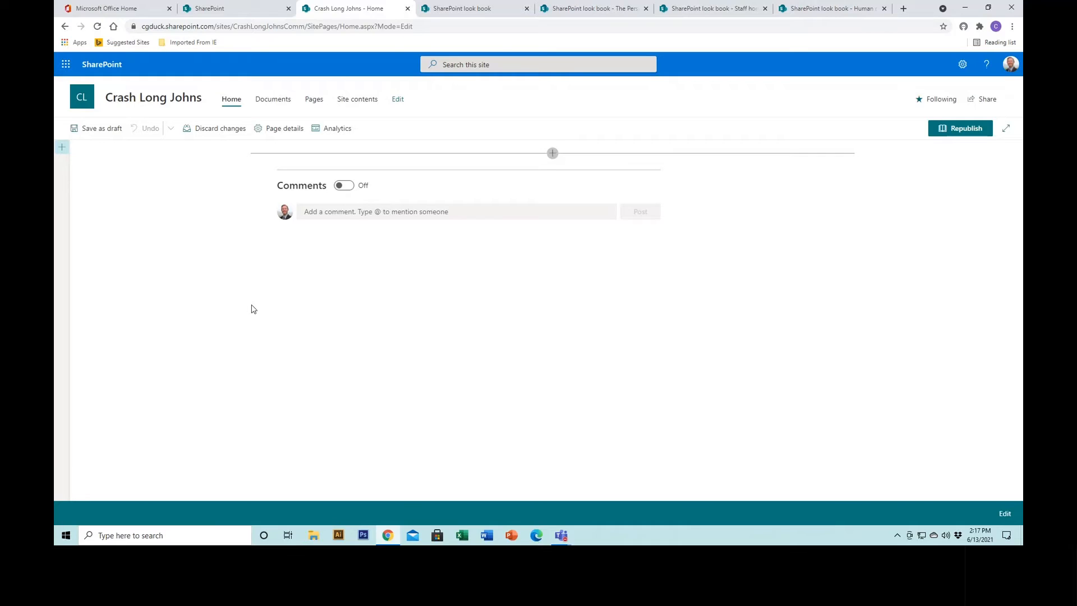
{"action": "left_click", "coordinate": [63, 150]}
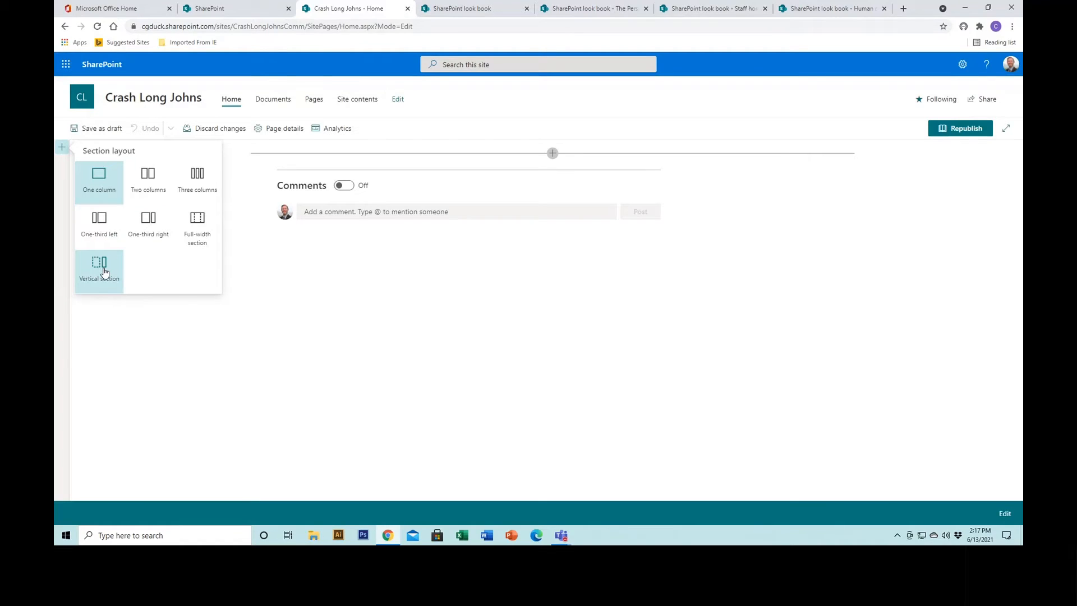
{"action": "left_click", "coordinate": [200, 184]}
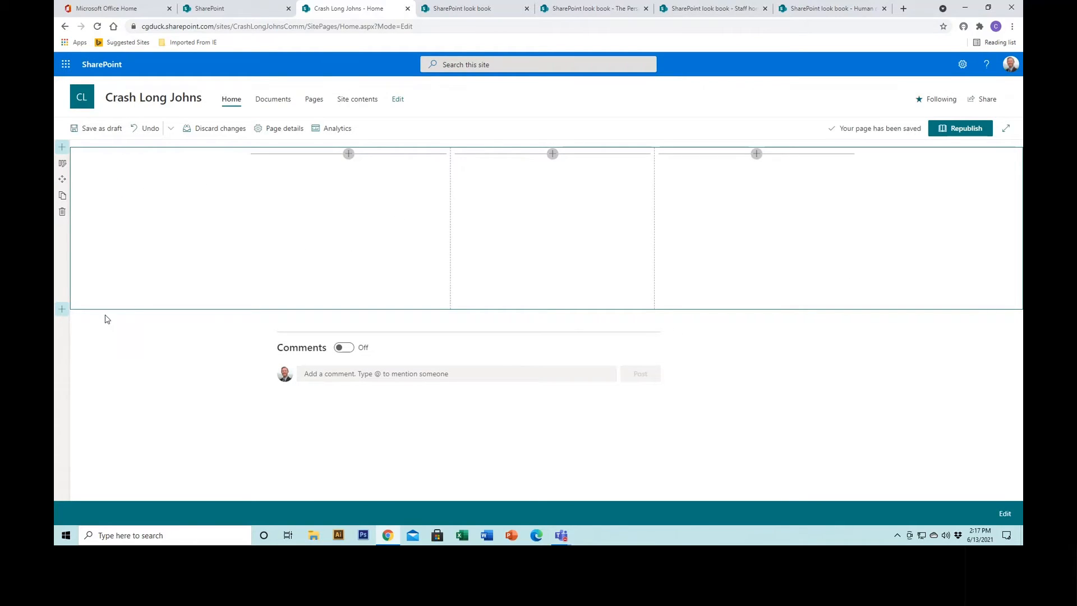
{"action": "left_click", "coordinate": [62, 309]}
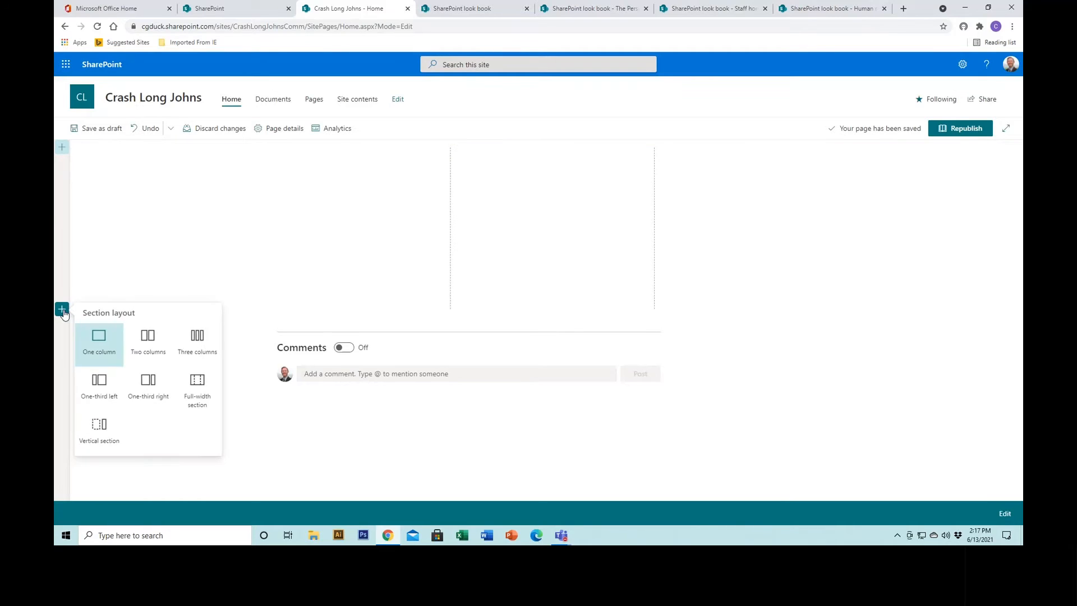
{"action": "left_click", "coordinate": [147, 352]}
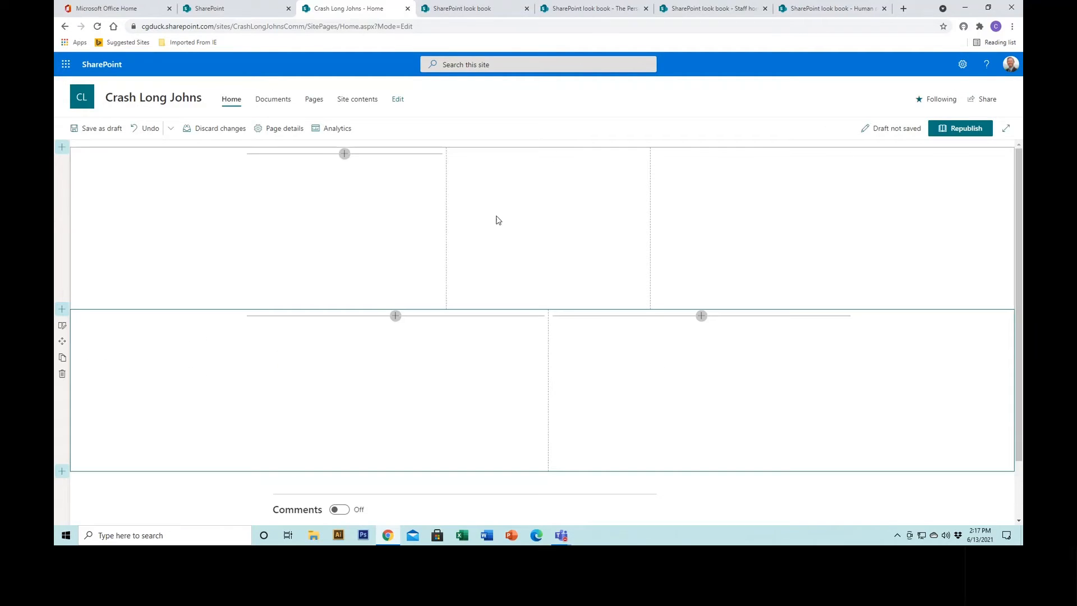
{"action": "left_click", "coordinate": [60, 473]}
{"action": "left_click", "coordinate": [96, 403]}
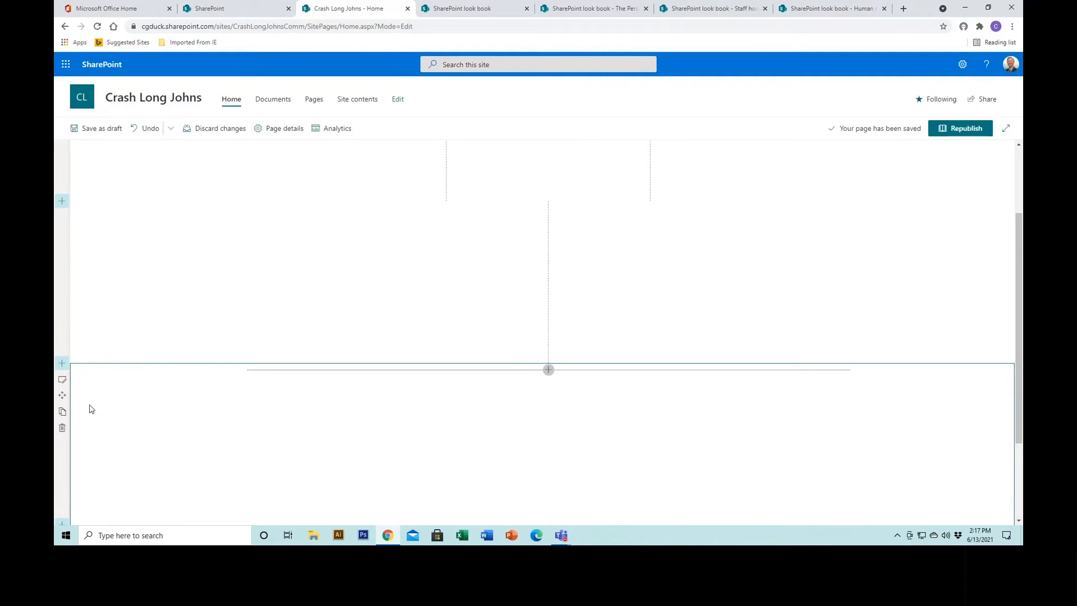
{"action": "scroll", "coordinate": [499, 421], "scroll_direction": "up", "scroll_amount": 2}
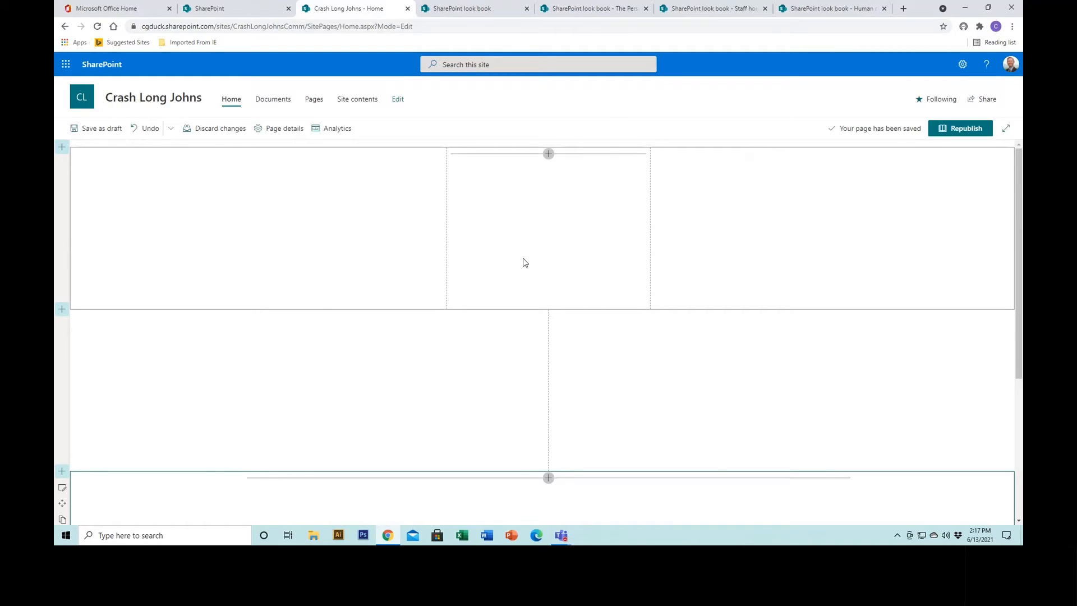
Change the first section to the One-third right layout with the pale teal background shading, and save the home page as a draft.
{"action": "left_click", "coordinate": [87, 161]}
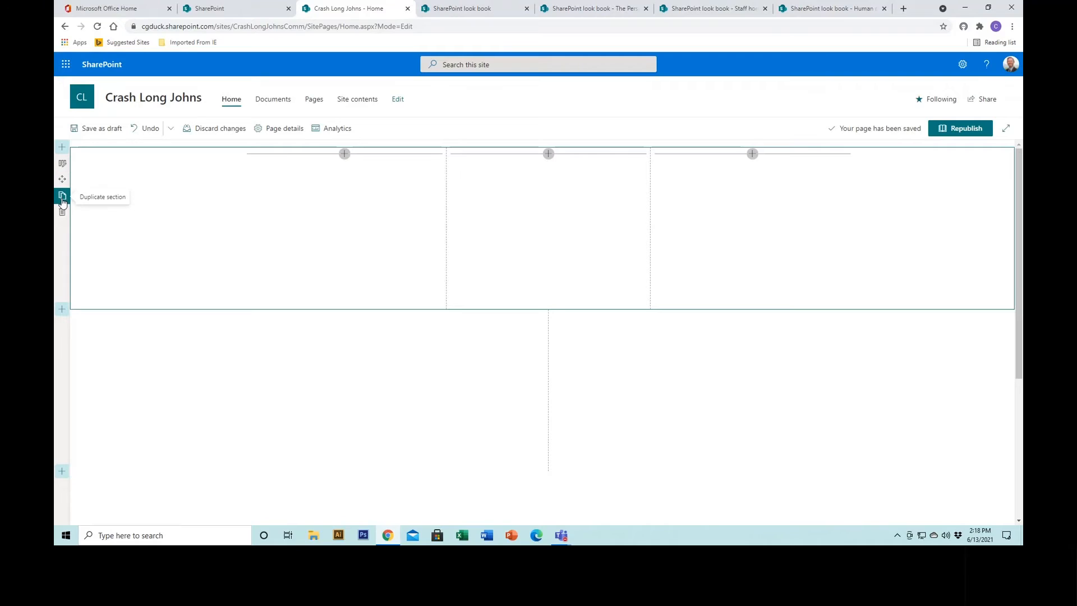
{"action": "left_click", "coordinate": [62, 165]}
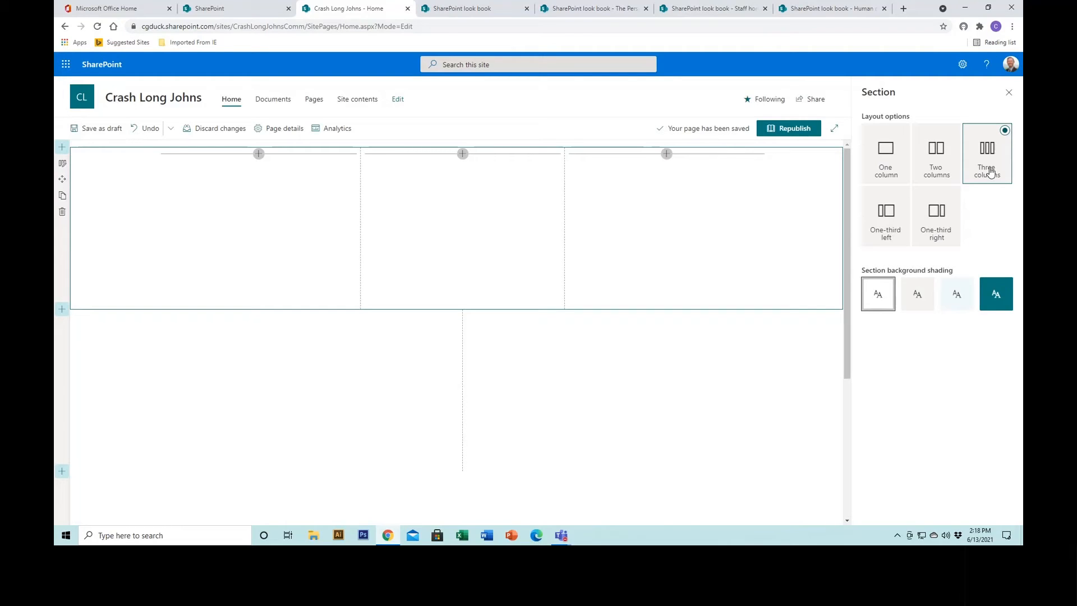
{"action": "left_click", "coordinate": [954, 196]}
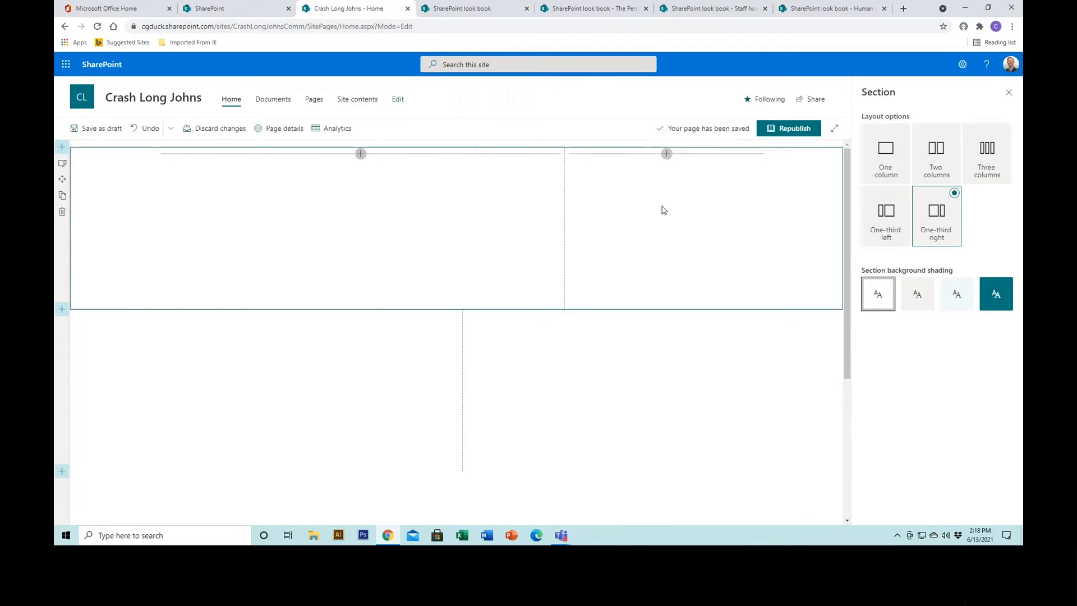
{"action": "left_click", "coordinate": [918, 303]}
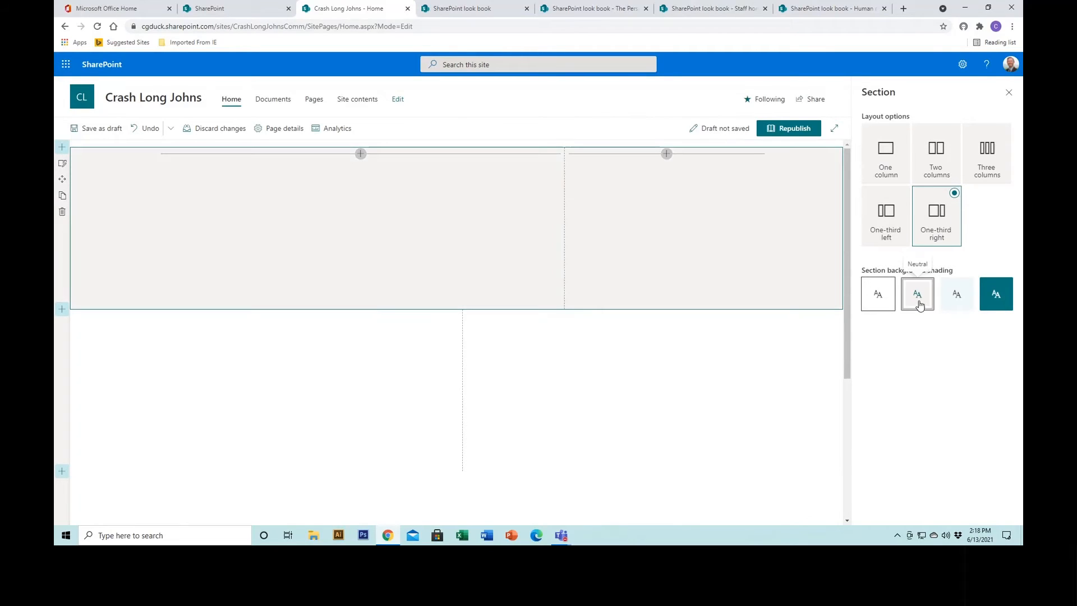
{"action": "left_click", "coordinate": [960, 300]}
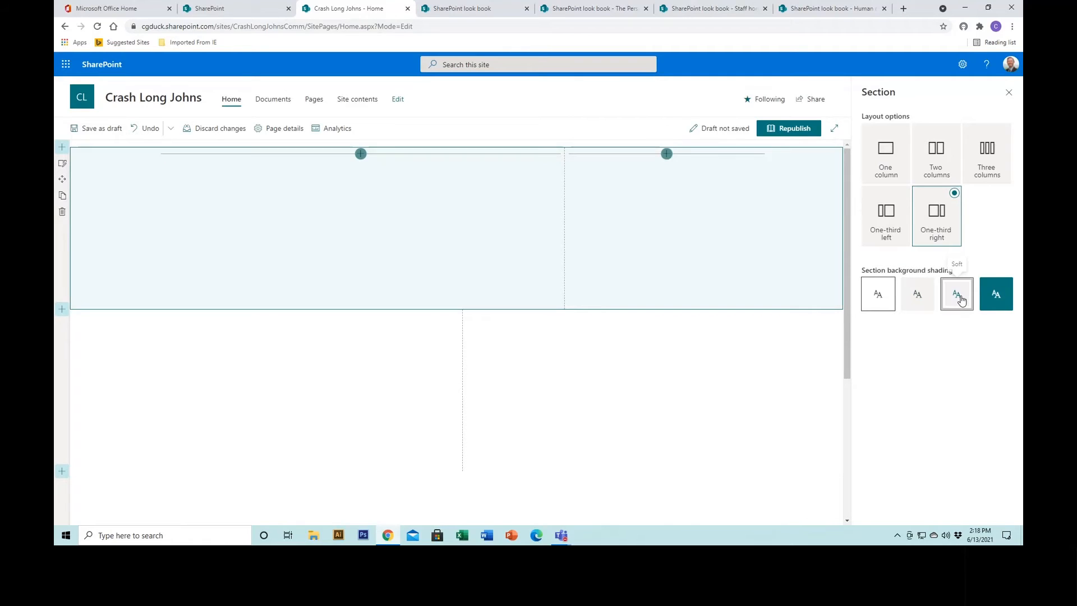
{"action": "left_click", "coordinate": [1008, 92]}
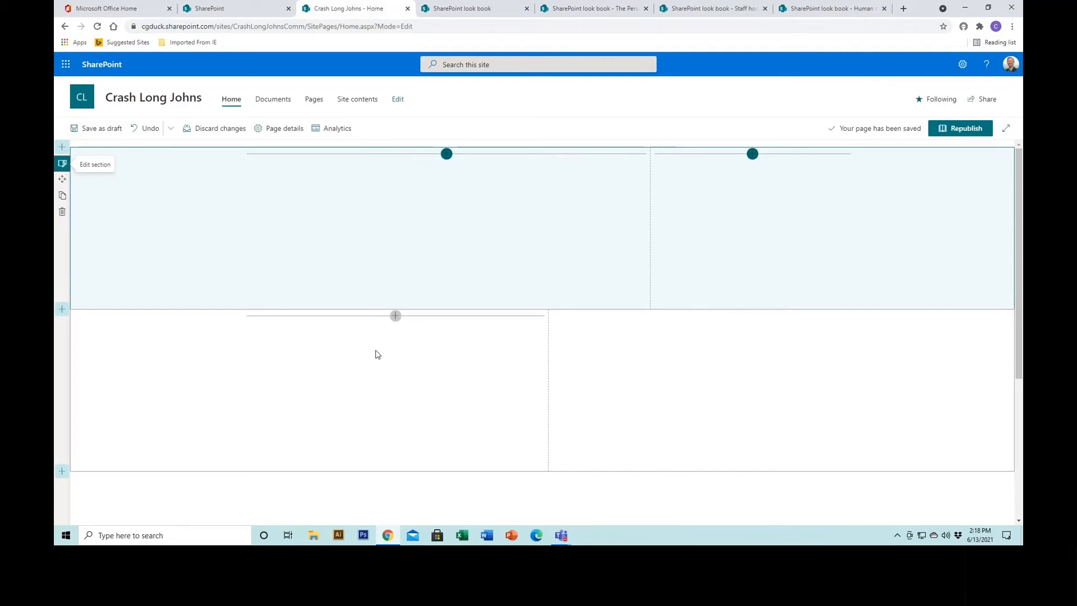
{"action": "left_click", "coordinate": [103, 130]}
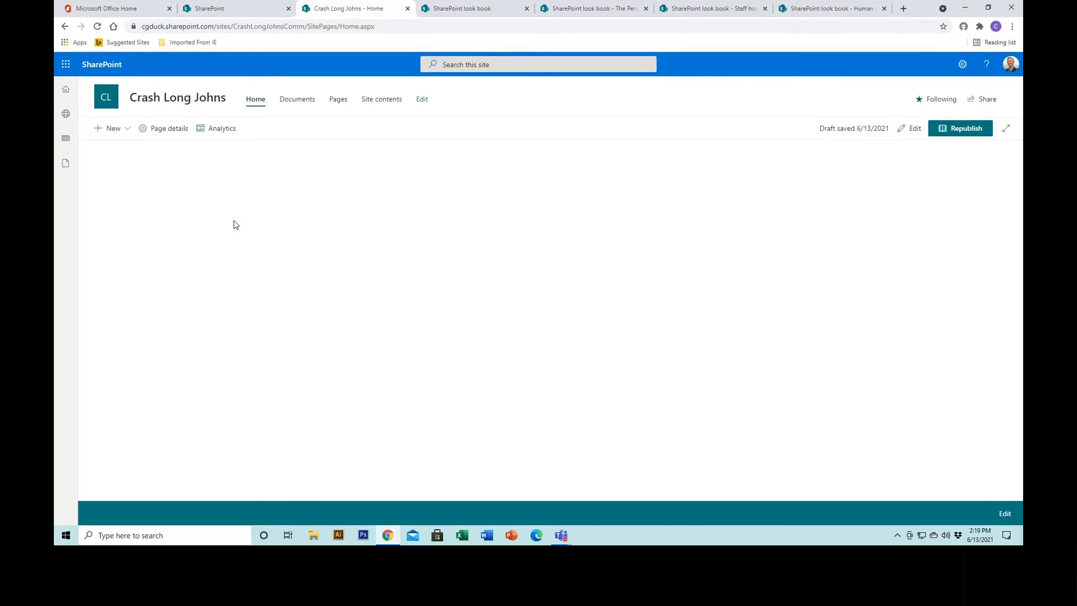
Create a new site page from the Basic text template.
{"action": "left_click", "coordinate": [126, 130]}
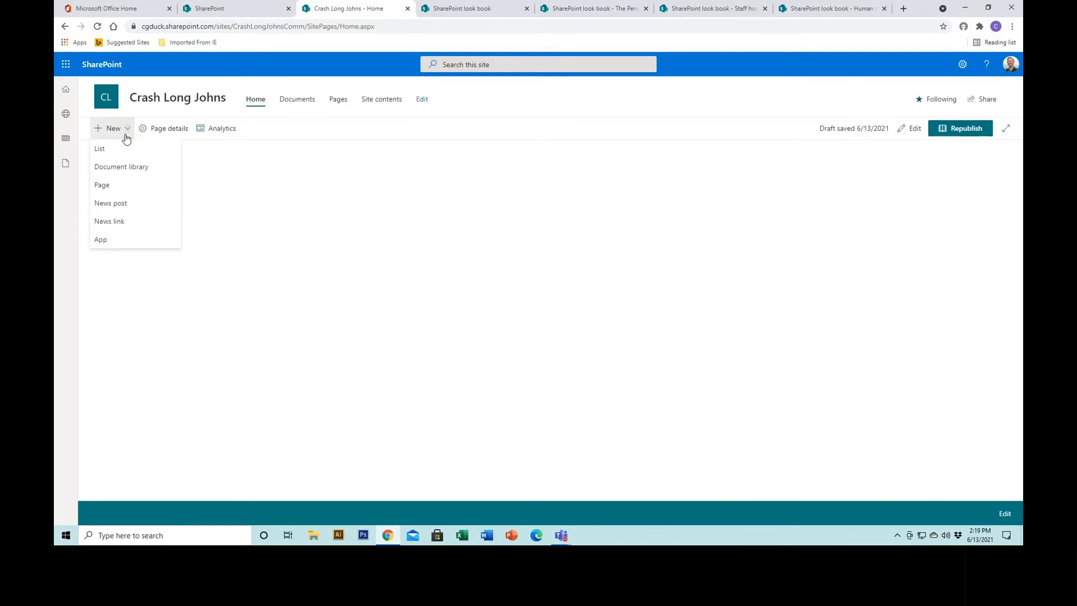
{"action": "left_click", "coordinate": [118, 188]}
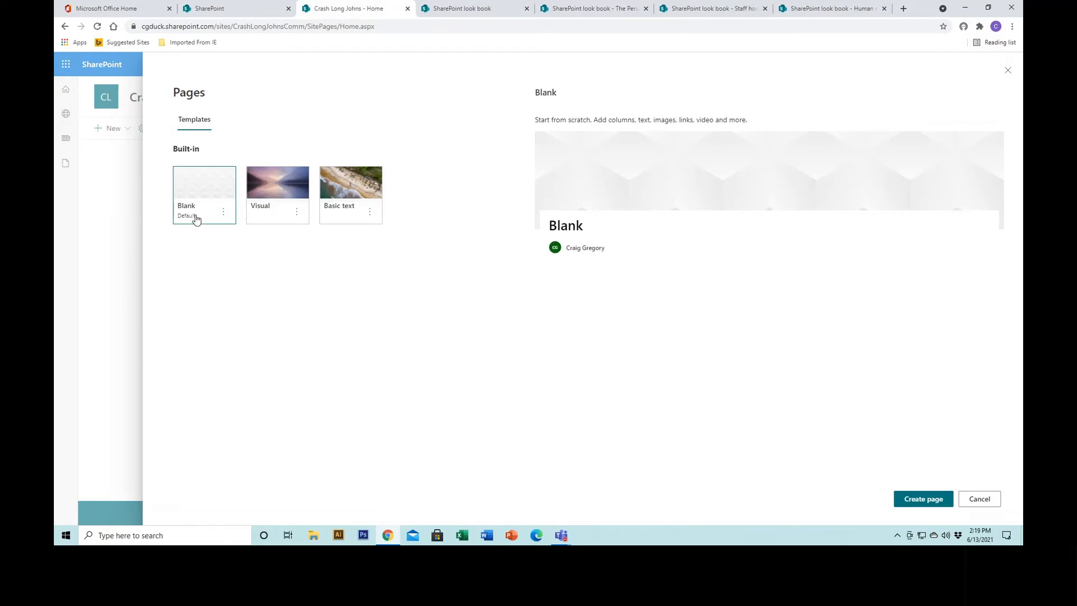
{"action": "left_click", "coordinate": [339, 209]}
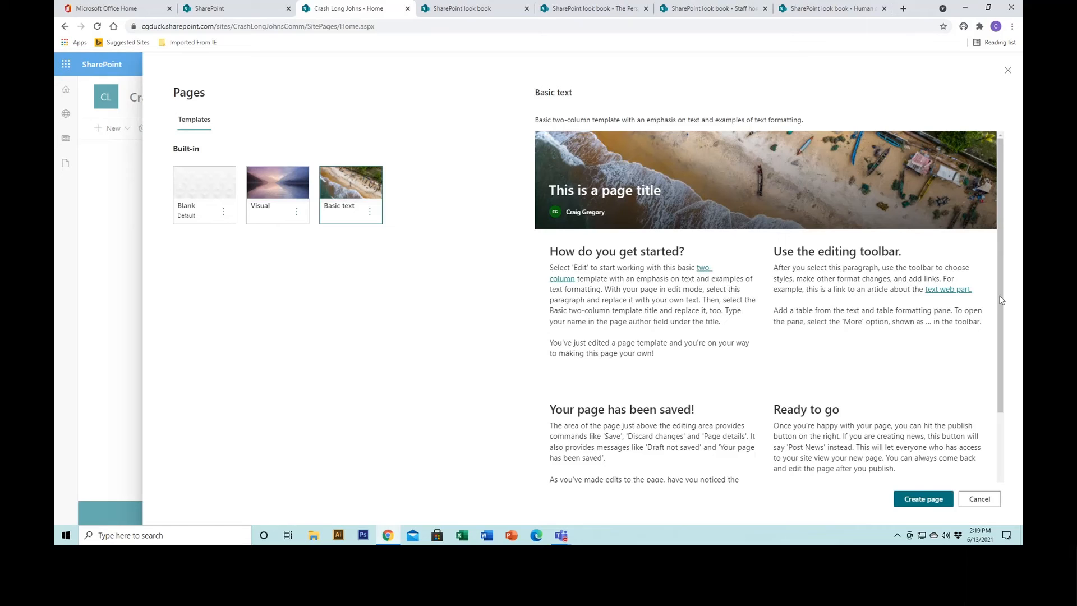
{"action": "left_click", "coordinate": [923, 499]}
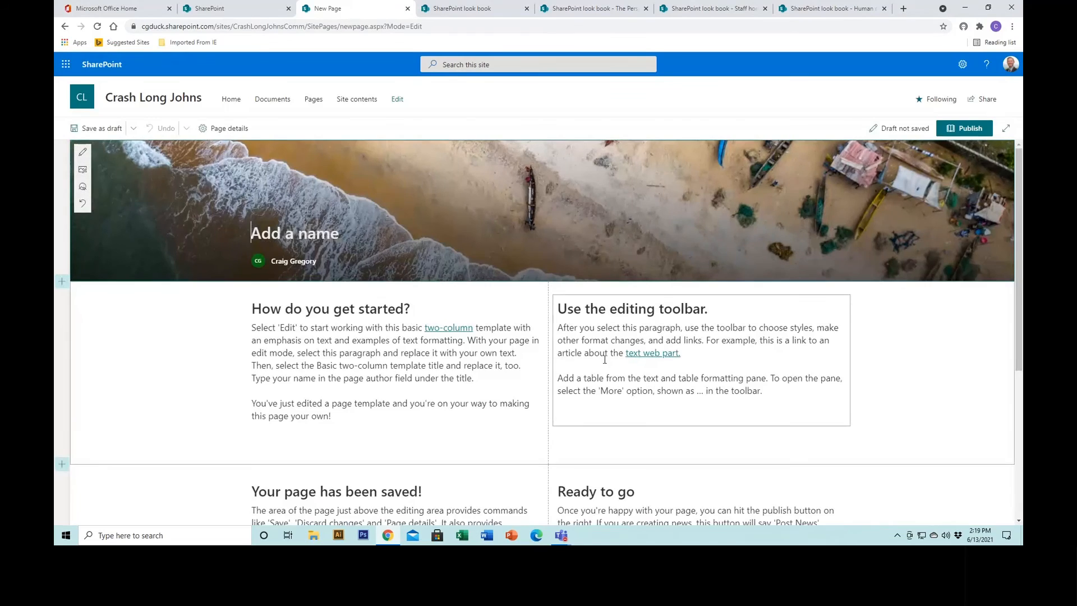
Name the new page "Crash Long Johns Testing".
{"action": "type", "text": "Cras"}
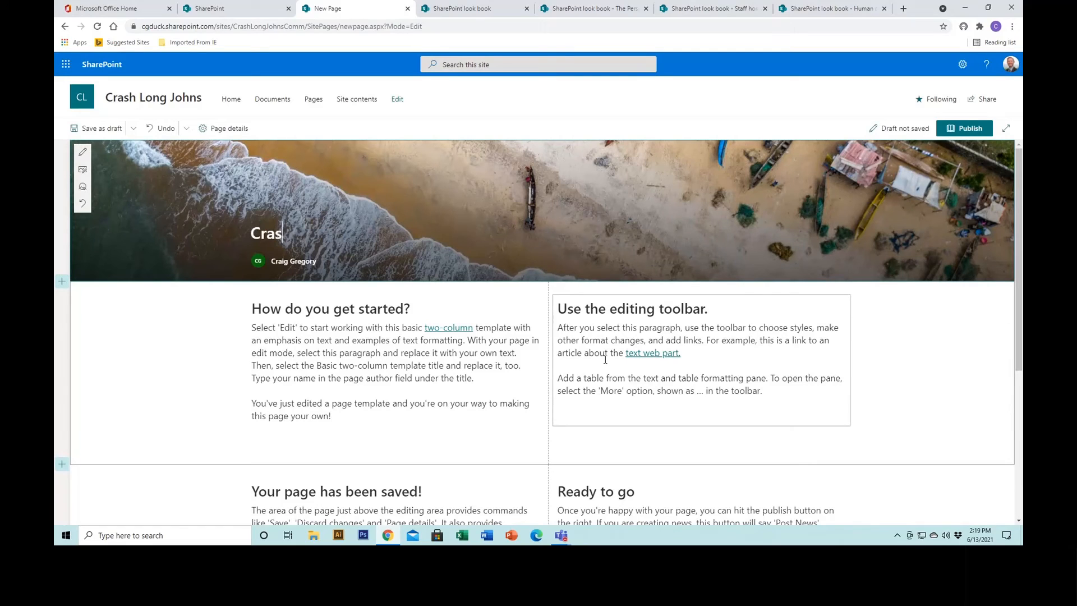
{"action": "type", "text": "h Long "}
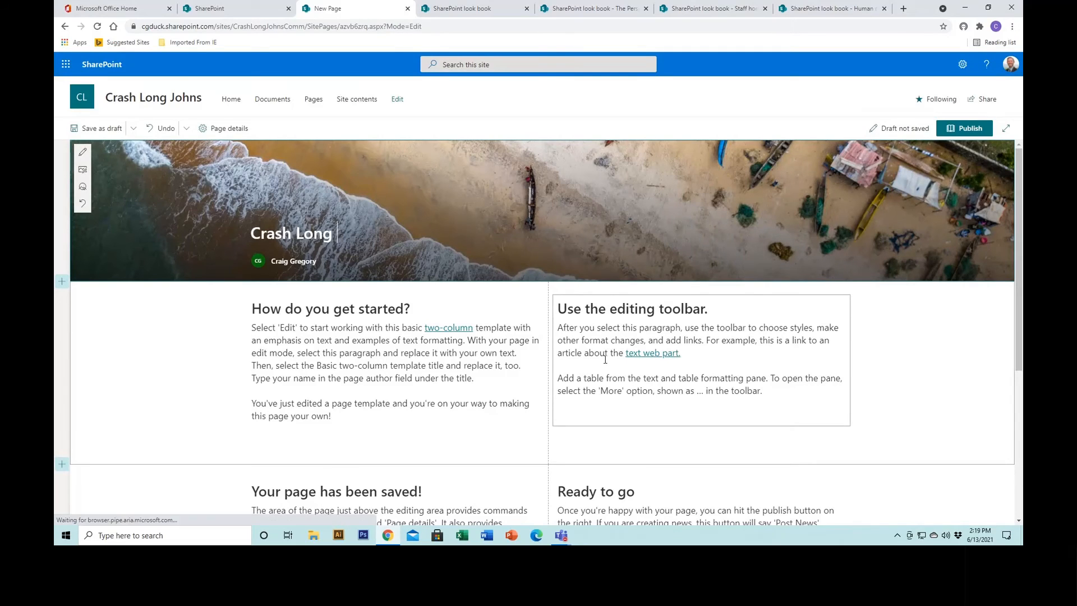
{"action": "type", "text": "Johns Testing"}
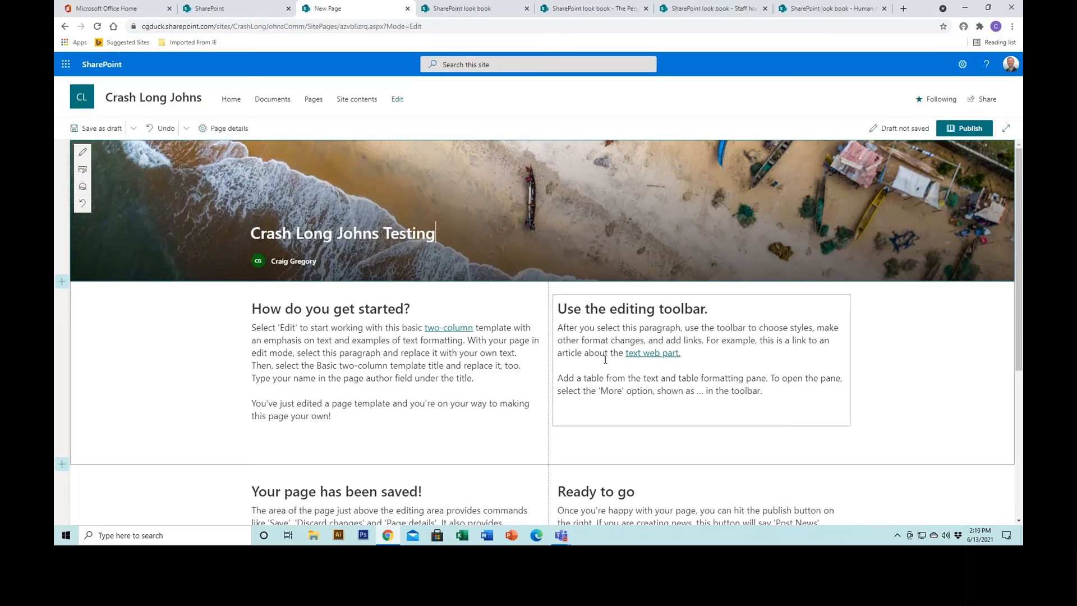
{"action": "left_click", "coordinate": [206, 347]}
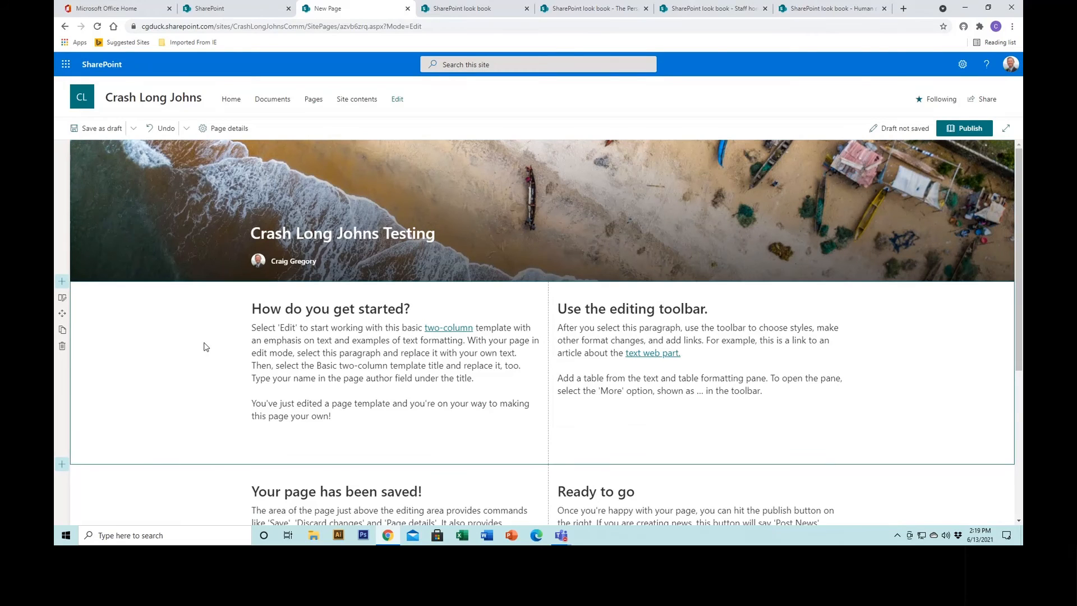
Turn off comments for the new page and save it as a draft.
{"action": "left_click_drag", "start_coordinate": [1021, 335], "coordinate": [1020, 483]}
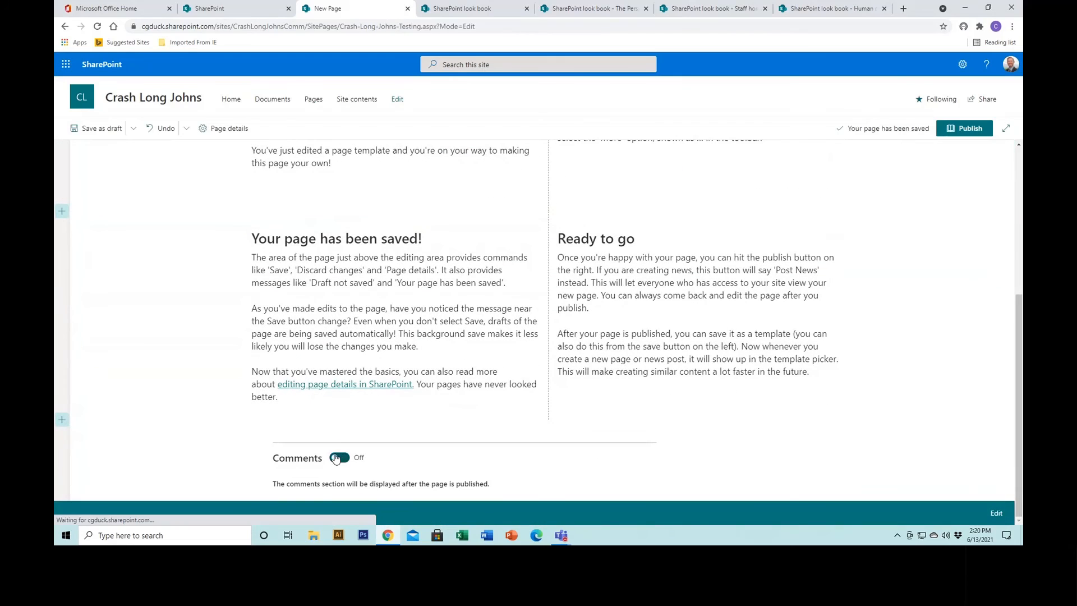
{"action": "left_click", "coordinate": [338, 457]}
{"action": "left_click_drag", "start_coordinate": [1017, 432], "coordinate": [1017, 289]}
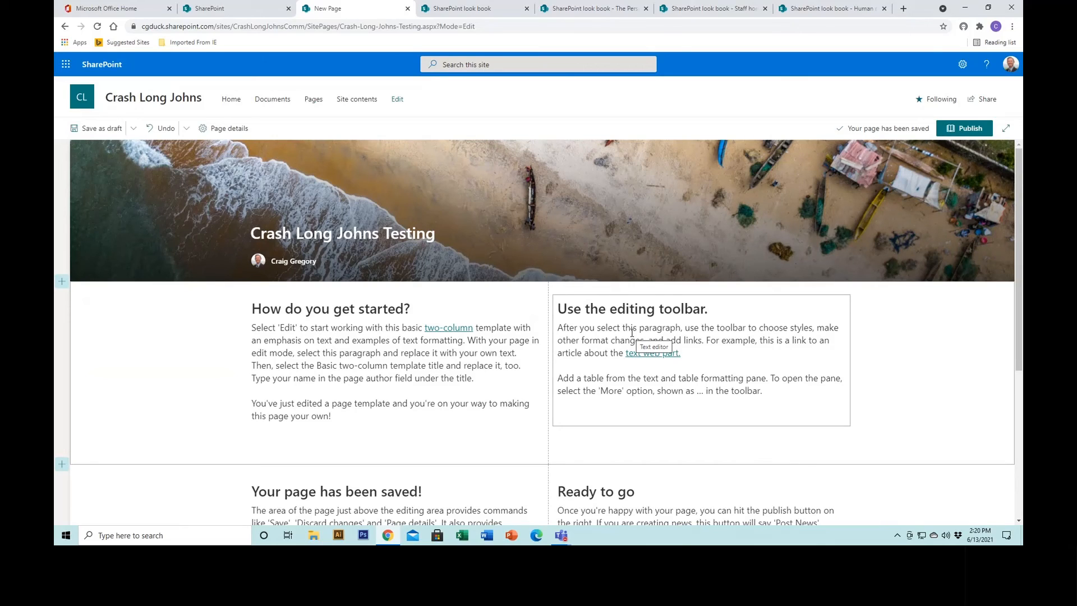
{"action": "left_click", "coordinate": [98, 129]}
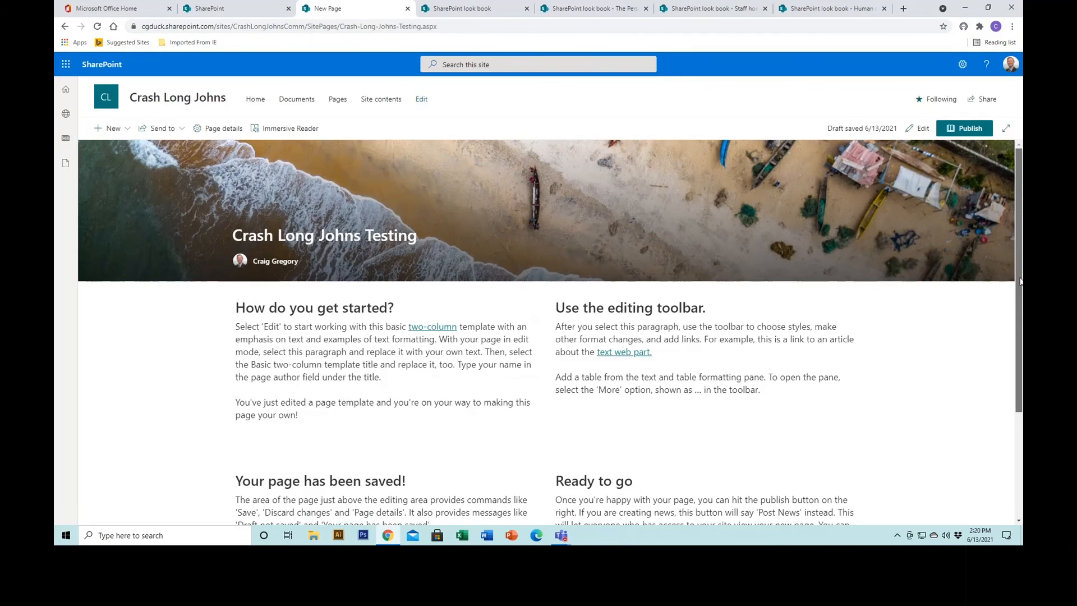
{"action": "left_click_drag", "start_coordinate": [1019, 277], "coordinate": [1017, 387]}
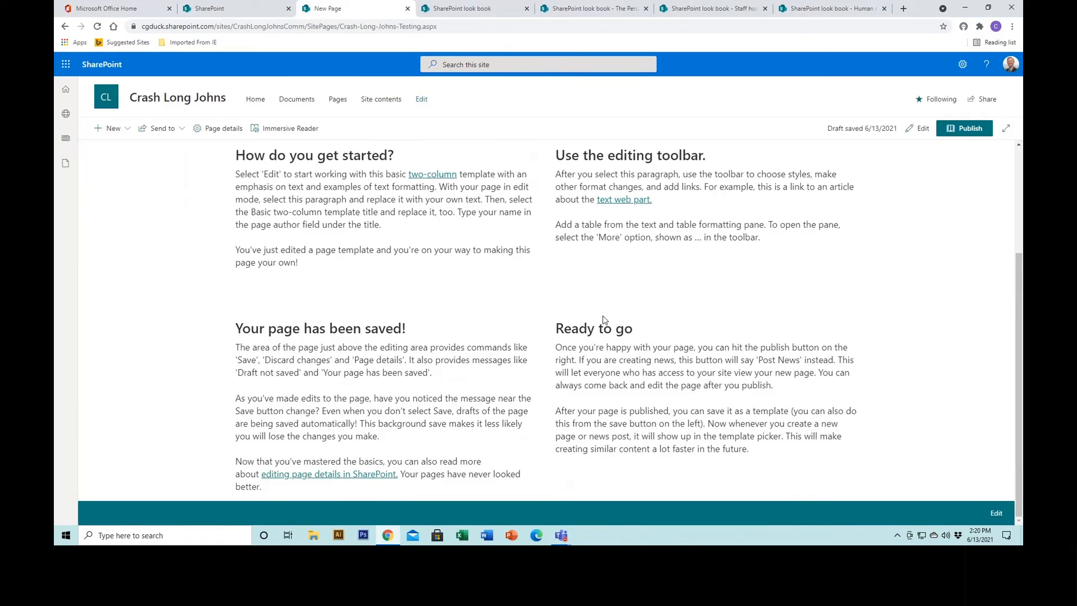
{"action": "scroll", "coordinate": [634, 308], "scroll_direction": "up", "scroll_amount": 3}
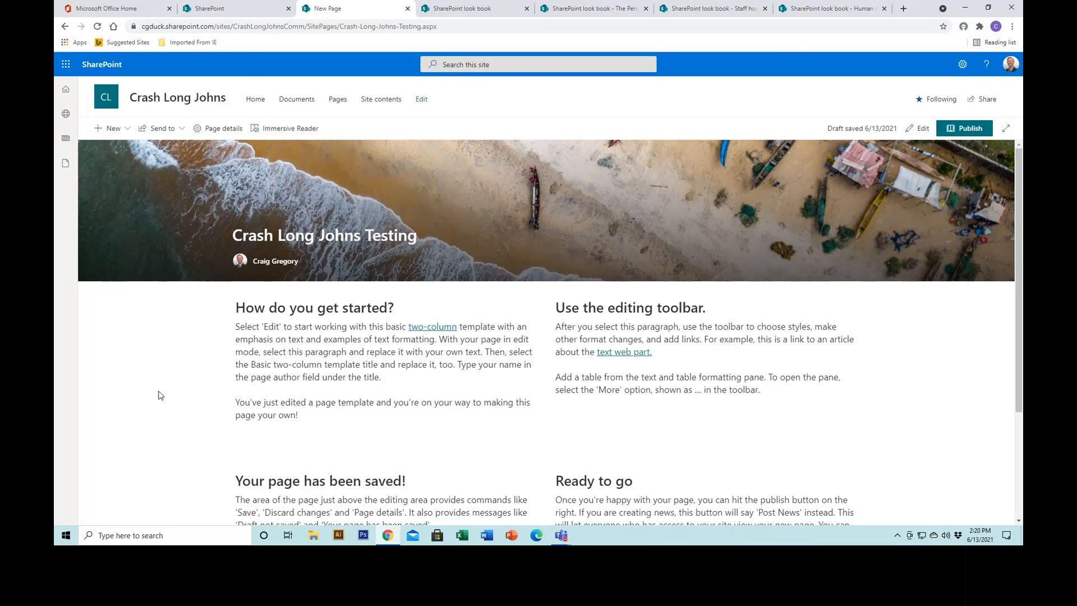
Return to the site's home page, reopen it for editing and look over its sections.
{"action": "left_click", "coordinate": [252, 101]}
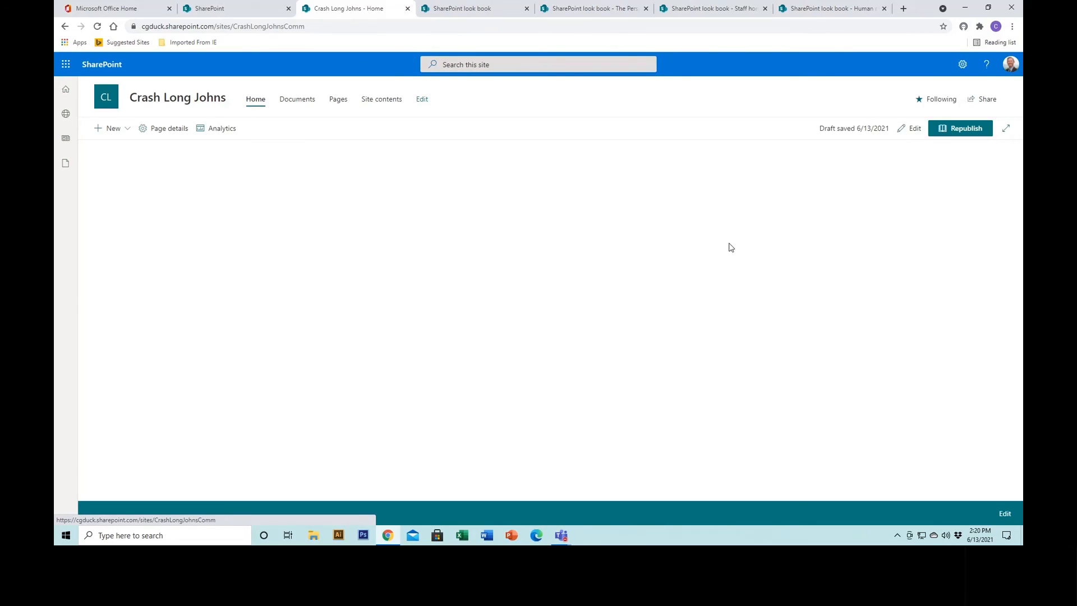
{"action": "left_click", "coordinate": [913, 128]}
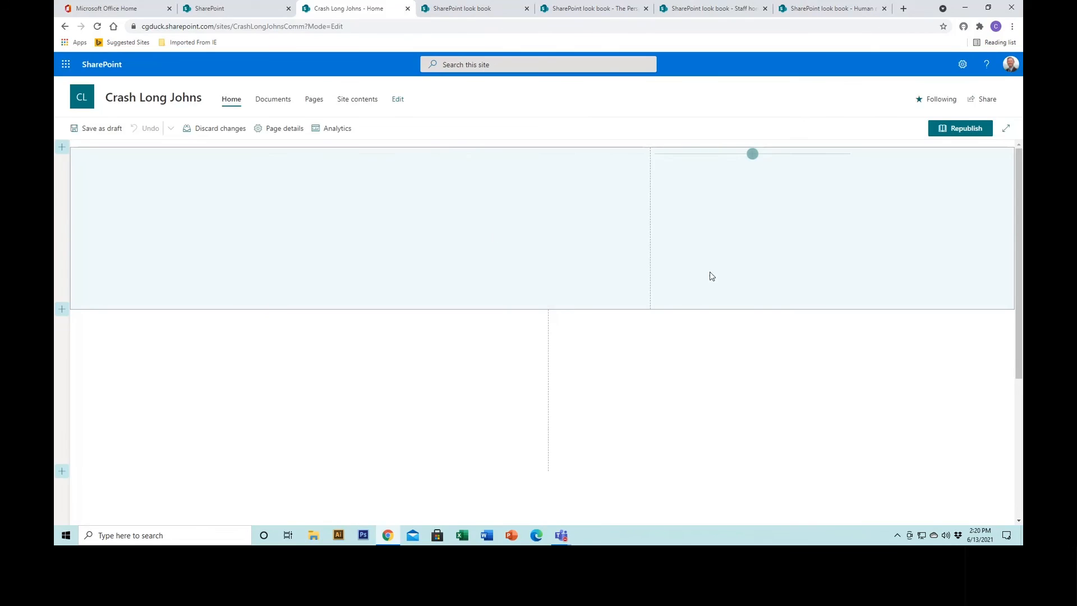
{"action": "mouse_move", "coordinate": [1017, 286]}
{"action": "left_mouse_down"}
{"action": "mouse_move", "coordinate": [1010, 452]}
{"action": "mouse_move", "coordinate": [1003, 291]}
{"action": "left_mouse_up"}
{"action": "left_click_drag", "start_coordinate": [1017, 281], "coordinate": [991, 424]}
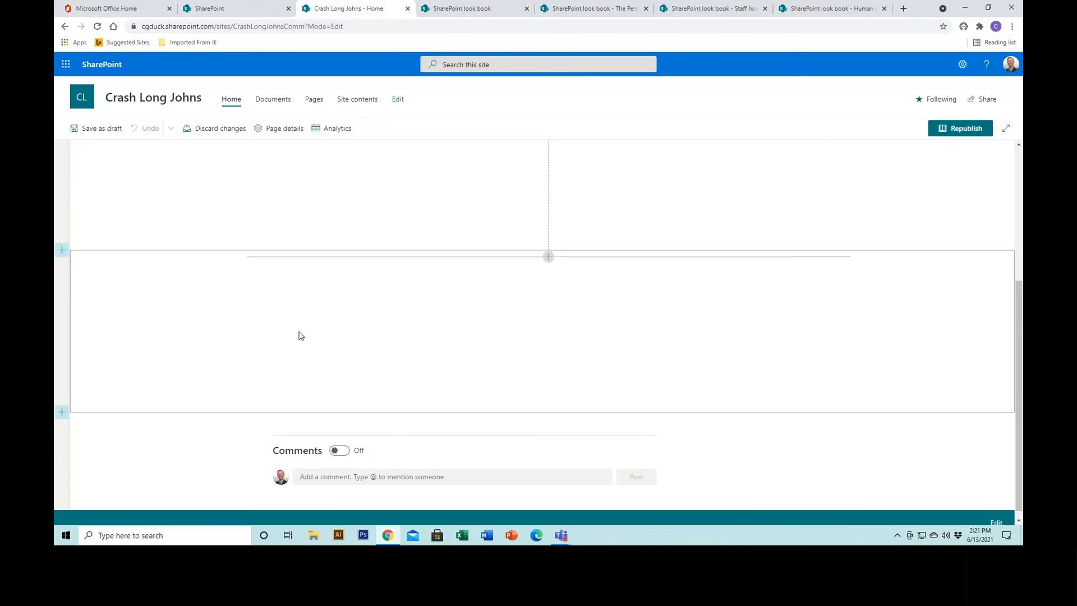
{"action": "left_click_drag", "start_coordinate": [1019, 334], "coordinate": [1021, 160]}
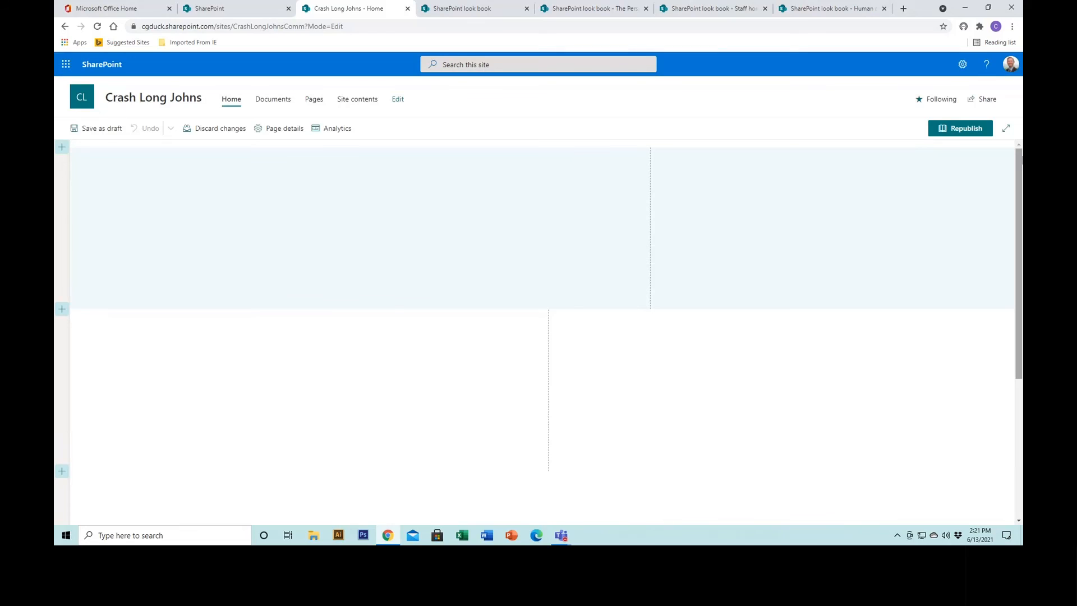